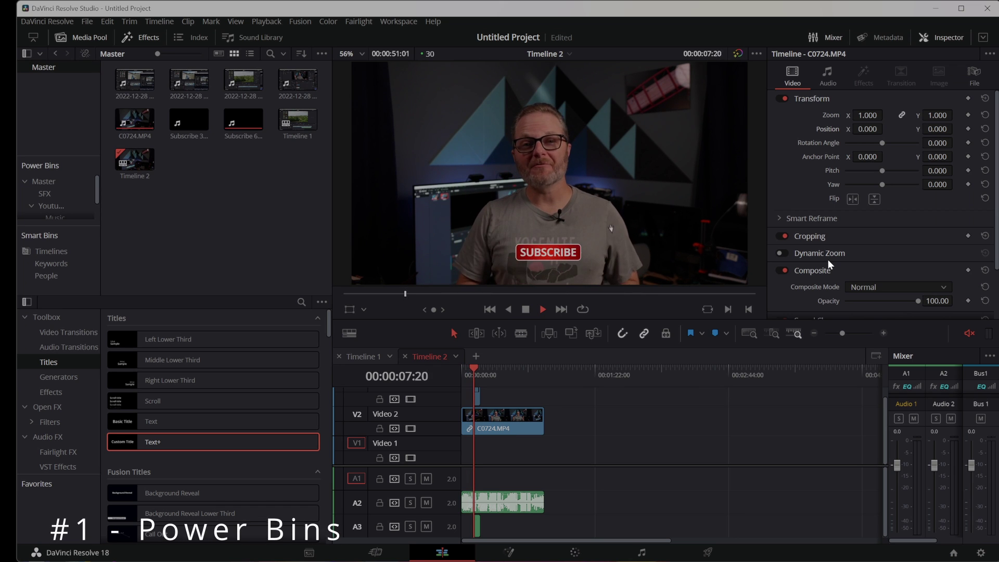
Select the Subscribe graphic, then open and cancel the media pool's Import Media browser.
left_click(578, 249)
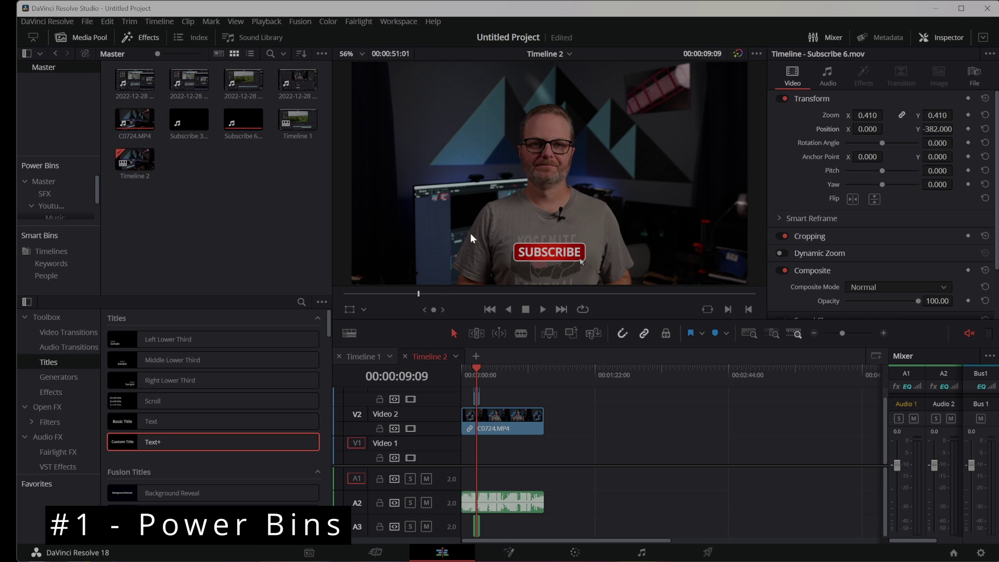
right_click(237, 187)
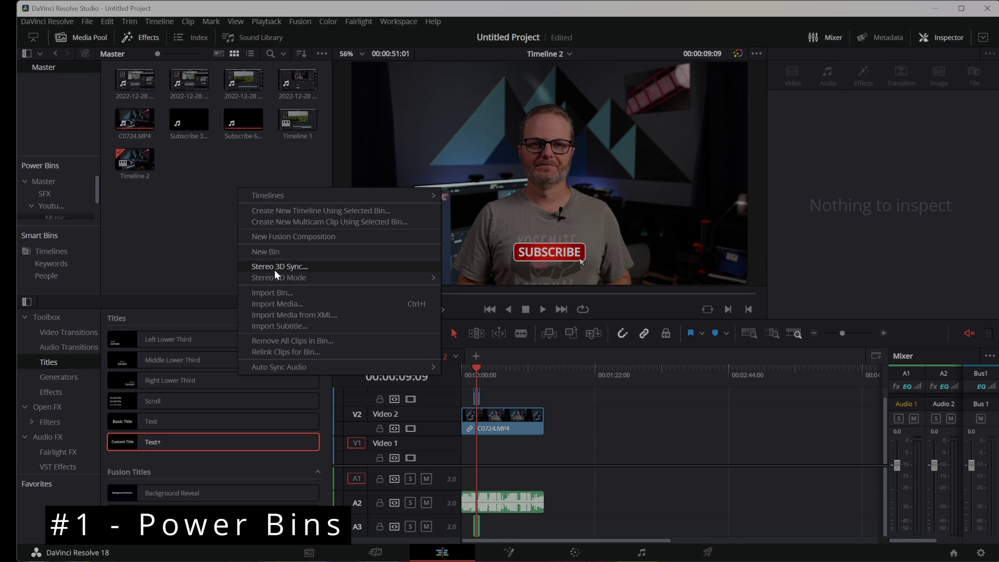
left_click(279, 302)
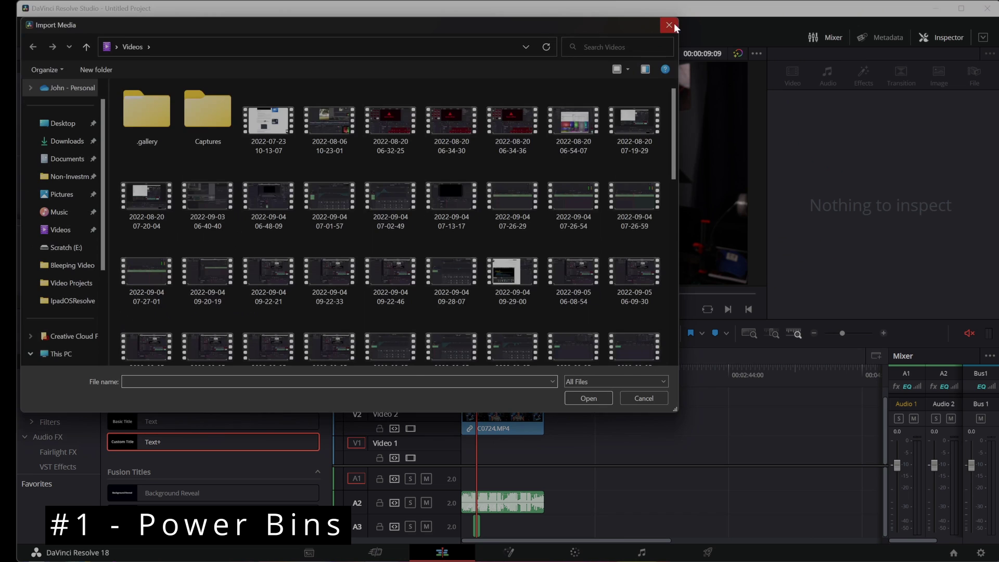
left_click(672, 25)
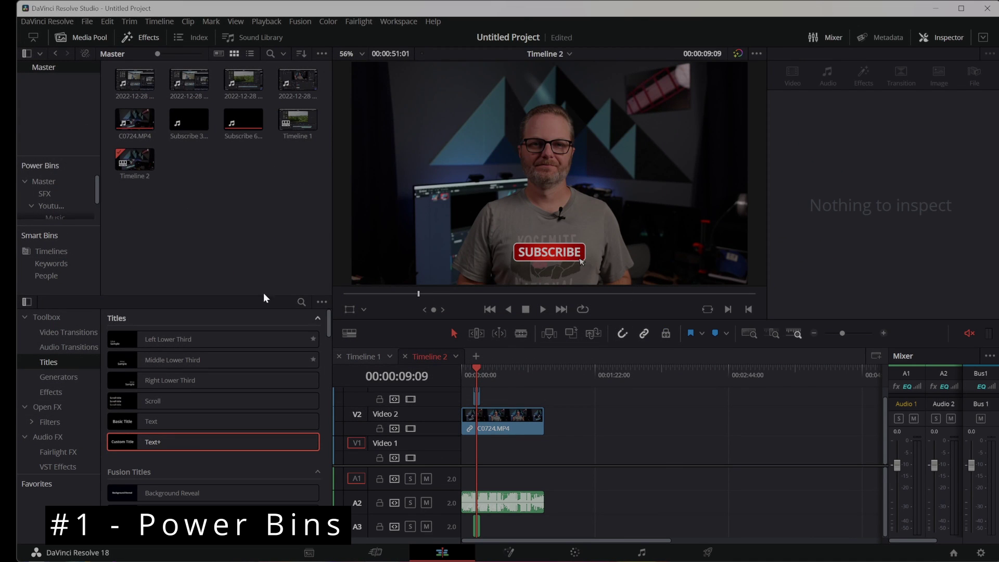
Enlarge the Power Bins area and keep power bins shown in the media pool display options.
left_click_drag(57, 223, 57, 236)
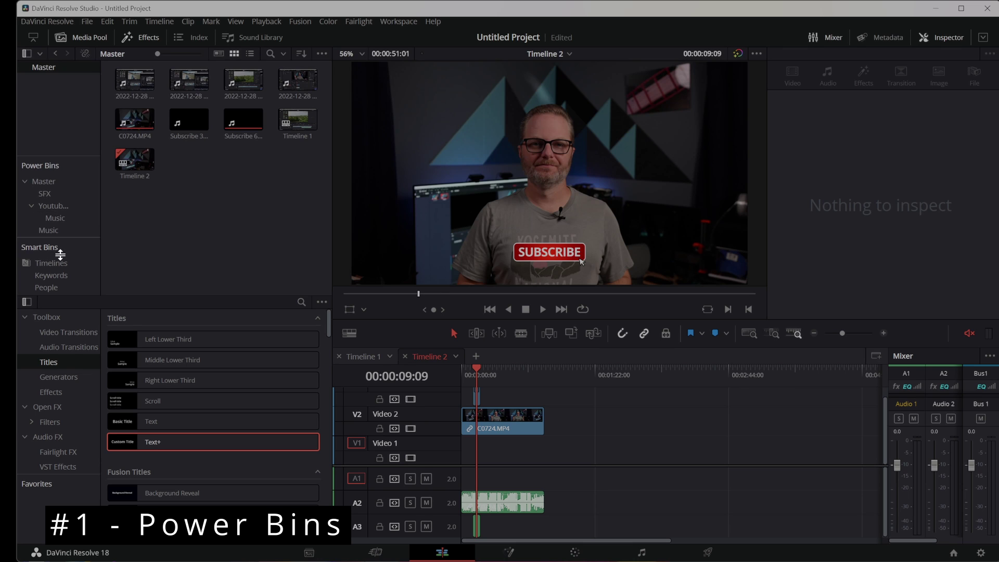
left_click(322, 54)
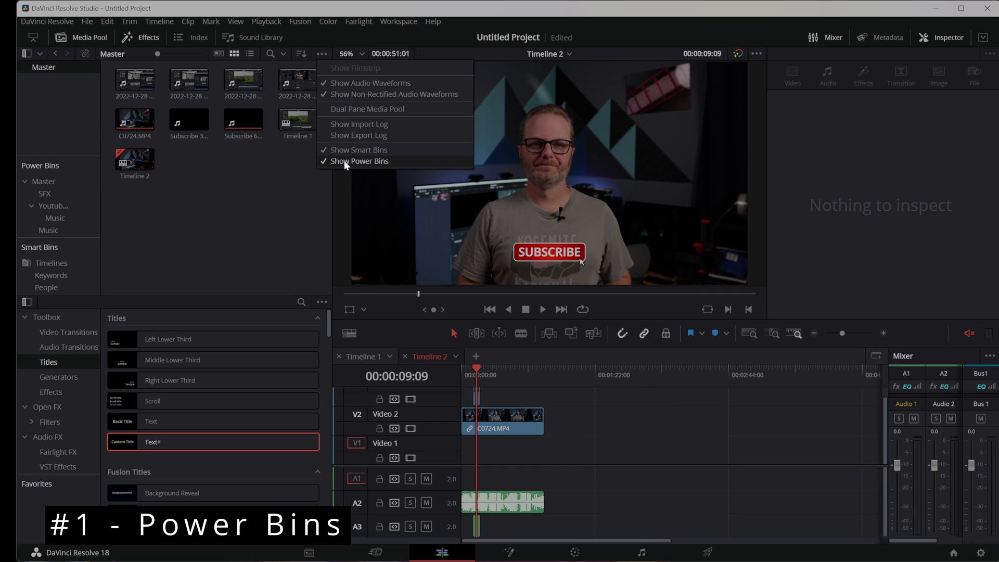
left_click(242, 233)
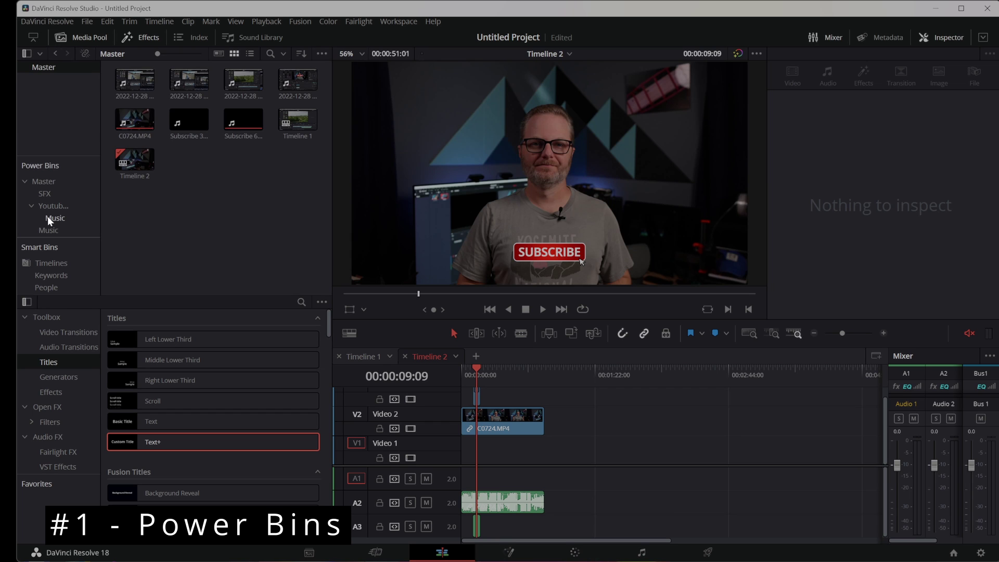
Place Subscribe 3.mov from the Youtube power bin above C0724.MP4 and preview its animation.
left_click(55, 205)
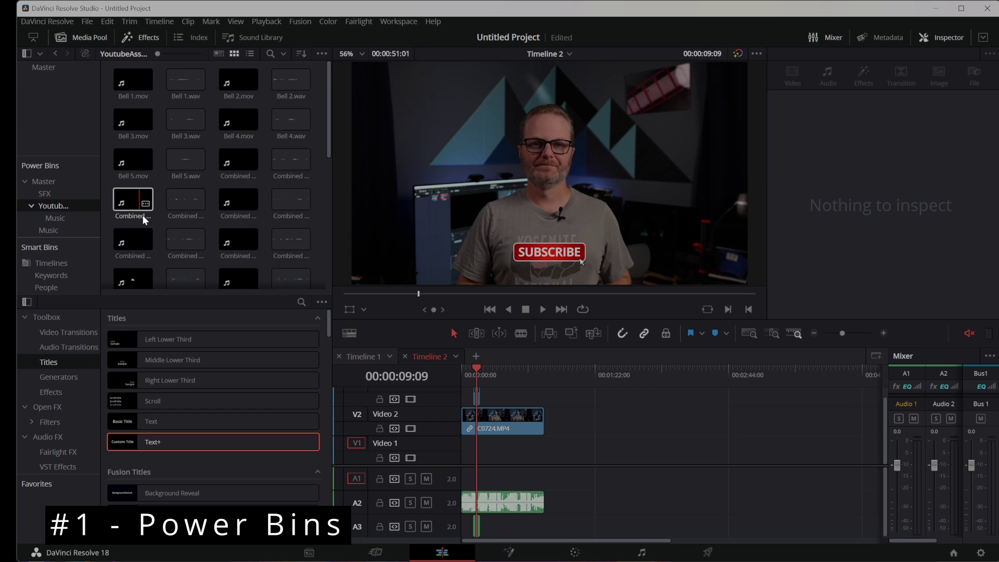
scroll(227, 246, "down", 3)
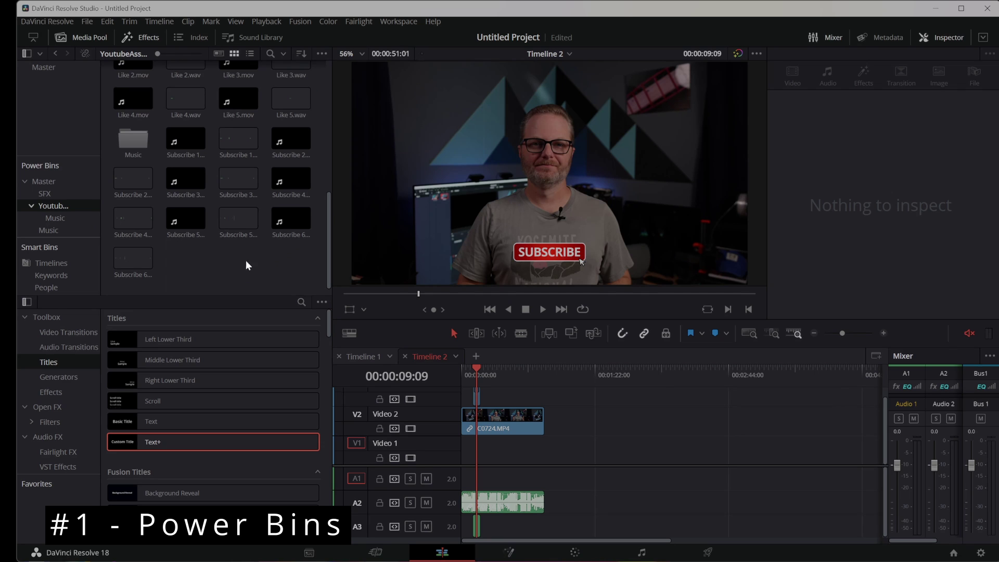
left_click(182, 216)
left_click_drag(445, 364, 500, 399)
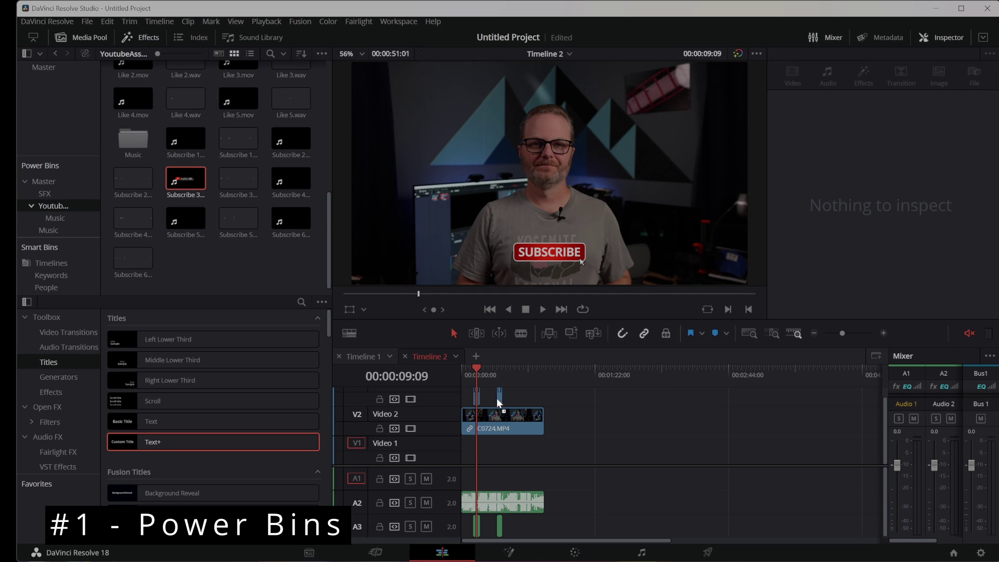
left_click(498, 373)
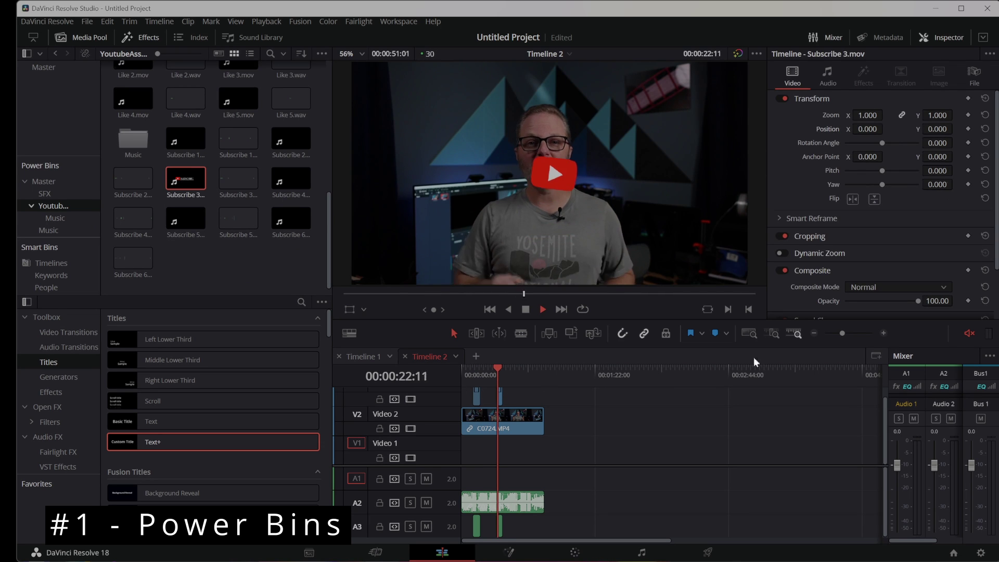
key("space")
Set the Subscribe clip's Zoom to 0.360 and Anchor Point Y to -637, then preview.
left_click_drag(876, 114, 848, 114)
left_click_drag(945, 157, 864, 156)
key("space")
key("space")
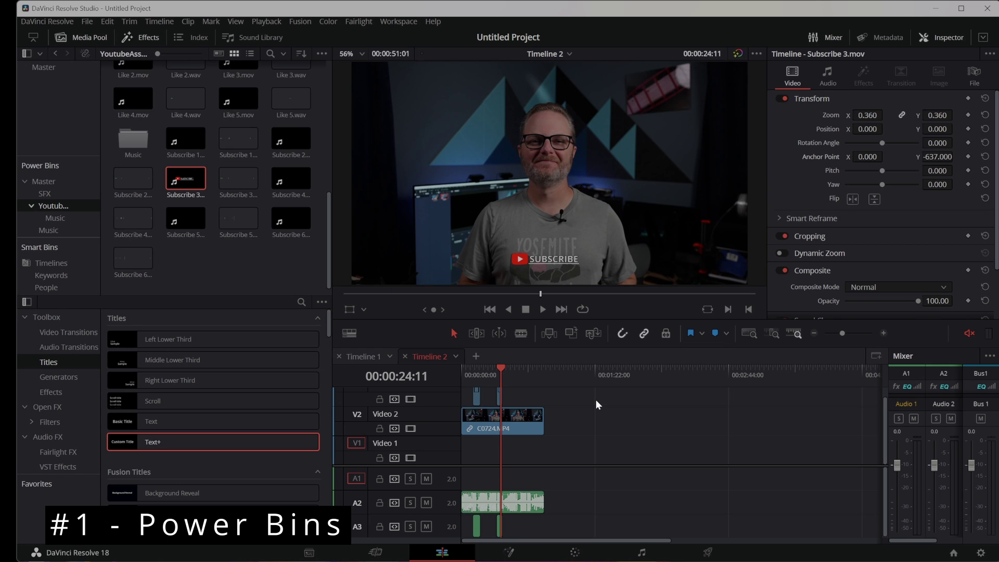
Drop the offline DJI_0472.MP4 clip onto Video 2 above DJI_0473.MP4.
left_click(320, 54)
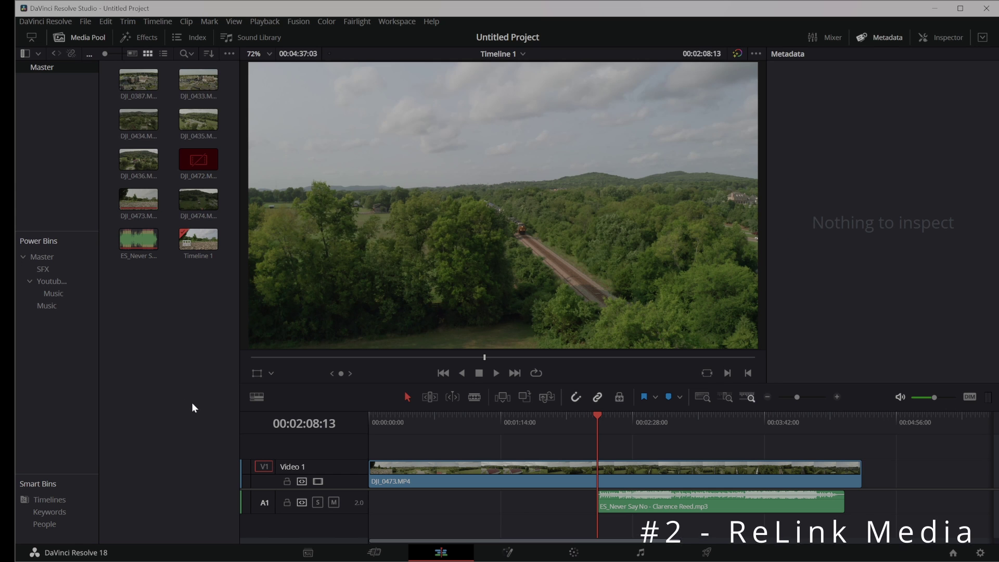
right_click(196, 162)
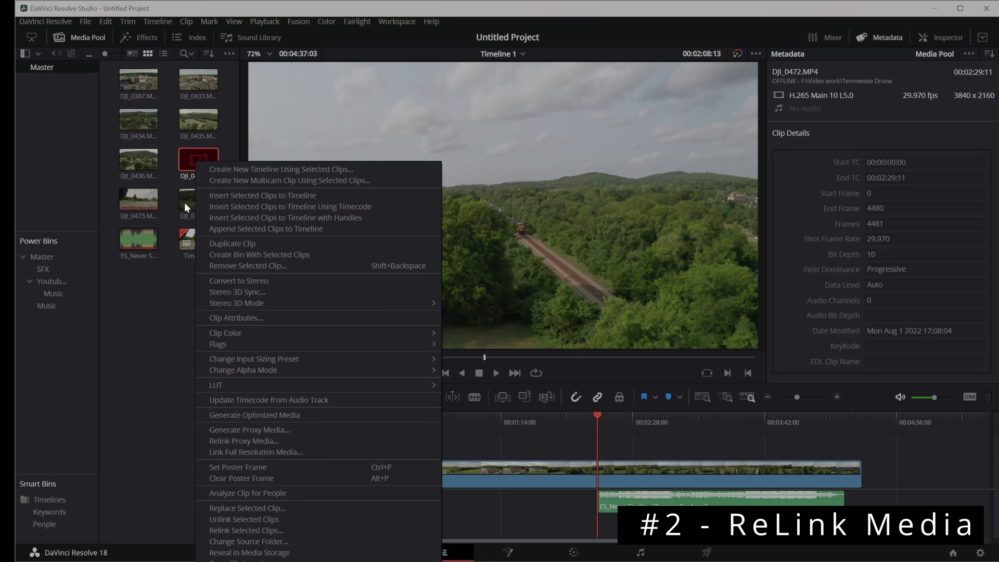
key("Escape")
left_click_drag(197, 157, 379, 446)
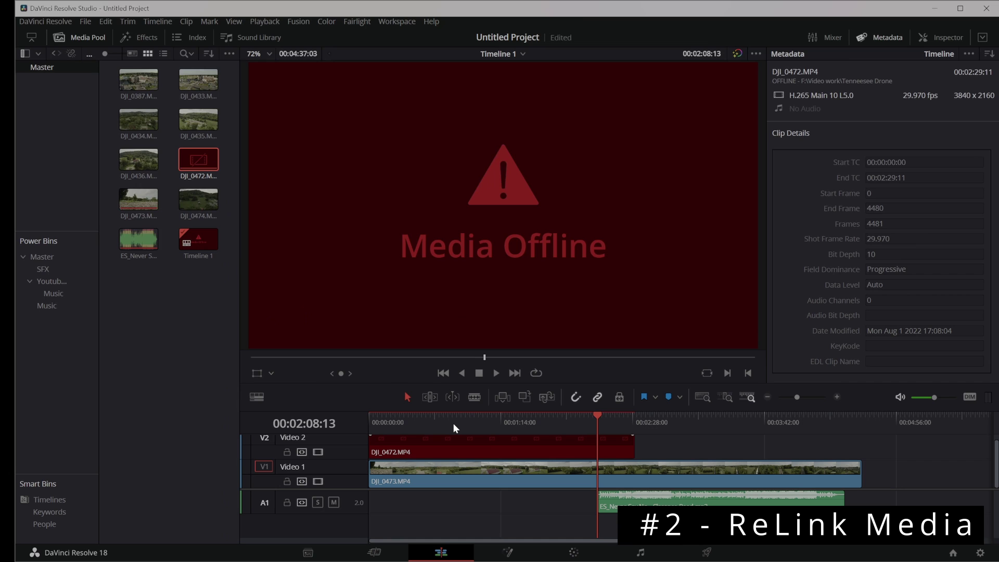
Relink the offline DJI_0472 clip using the Tenneesee Drone folder.
right_click(197, 158)
left_click(281, 541)
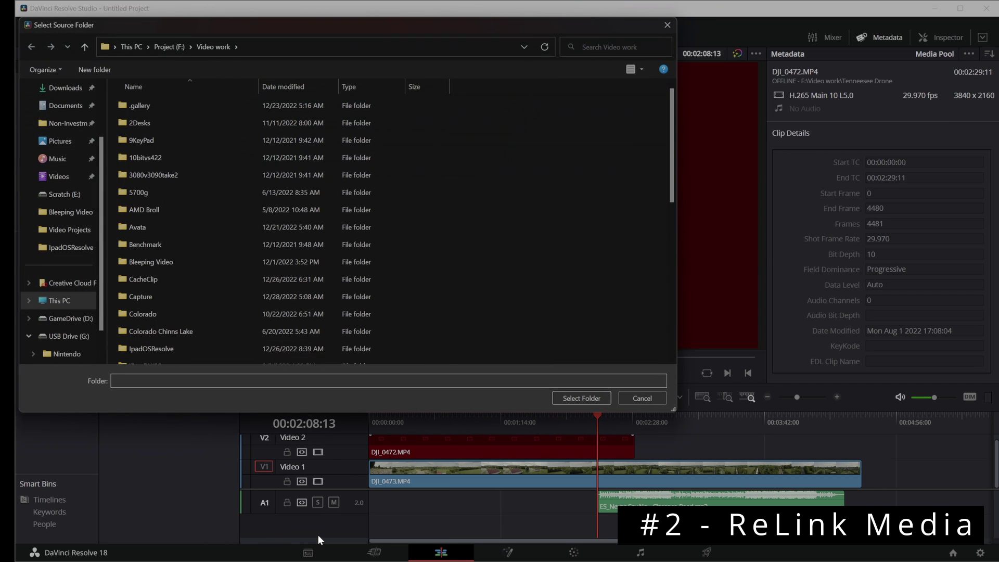
scroll(263, 311, "down", 10)
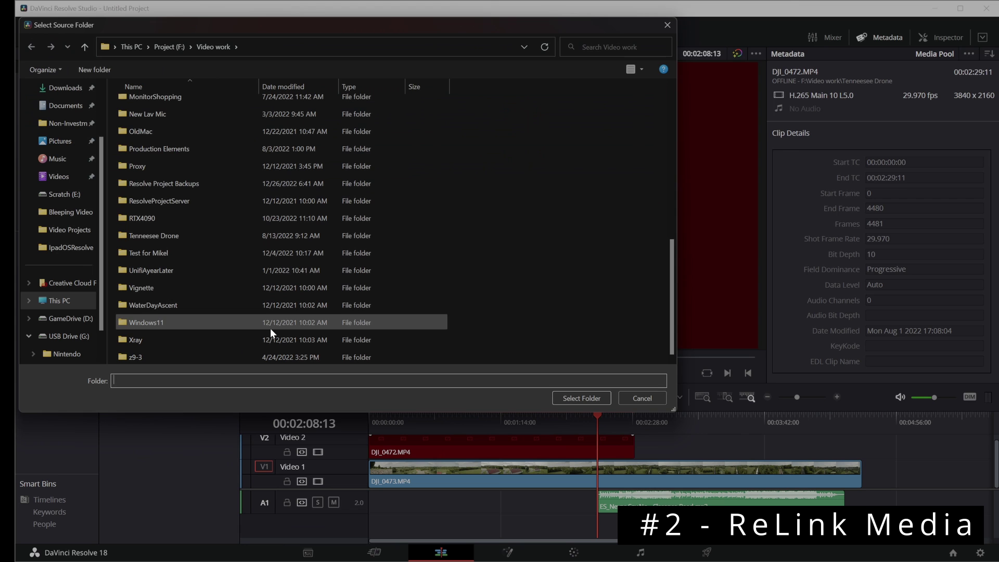
left_click(178, 234)
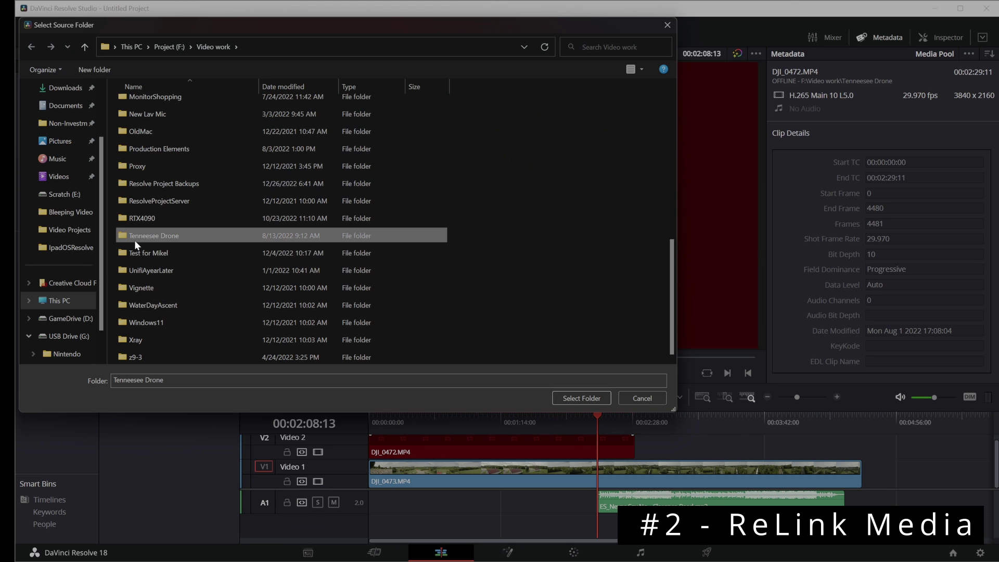
left_click(602, 399)
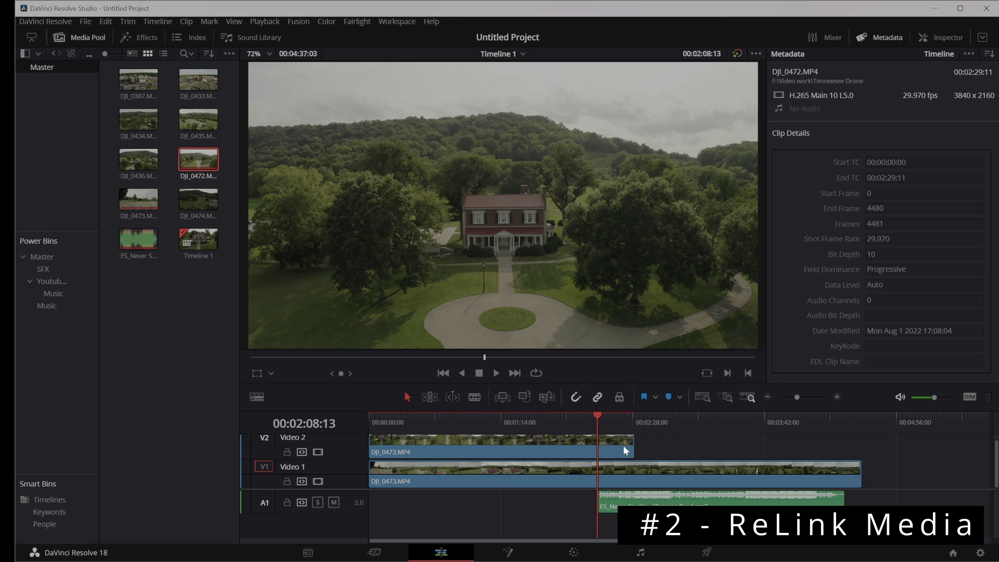
Play and scrub the timeline from the start to check the relinked drone footage.
left_click(376, 415)
left_click(425, 448)
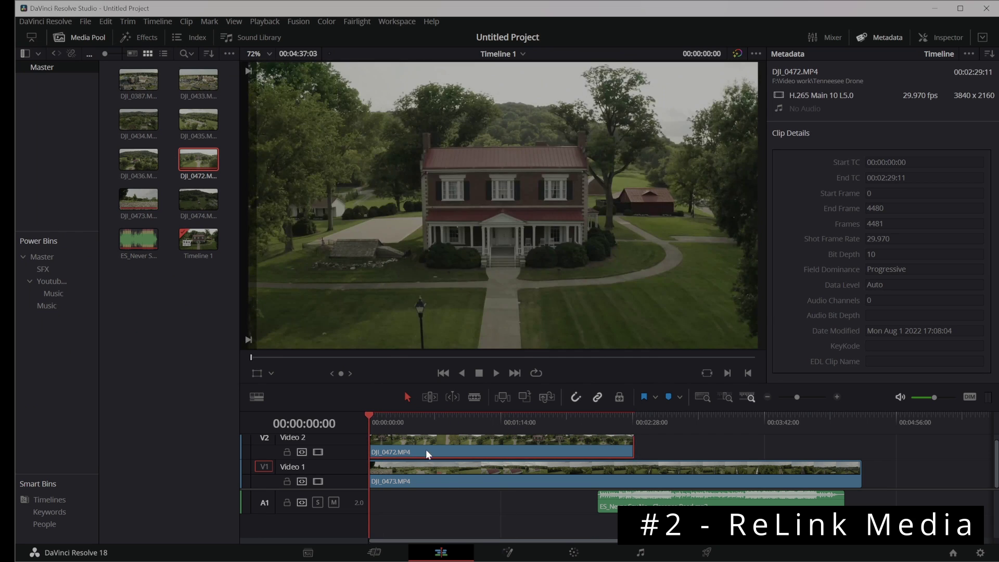
key("space")
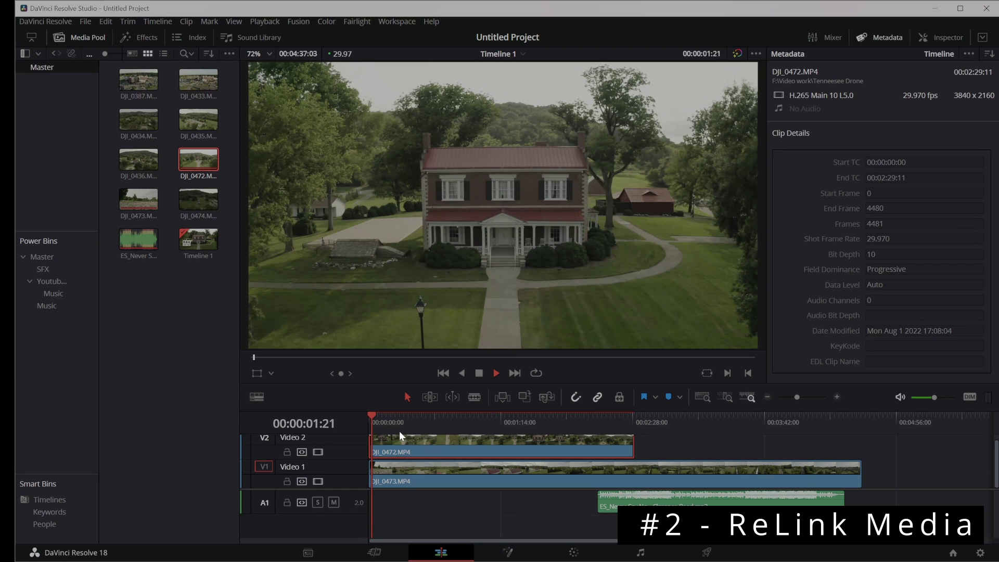
key("space")
left_click_drag(426, 424, 479, 421)
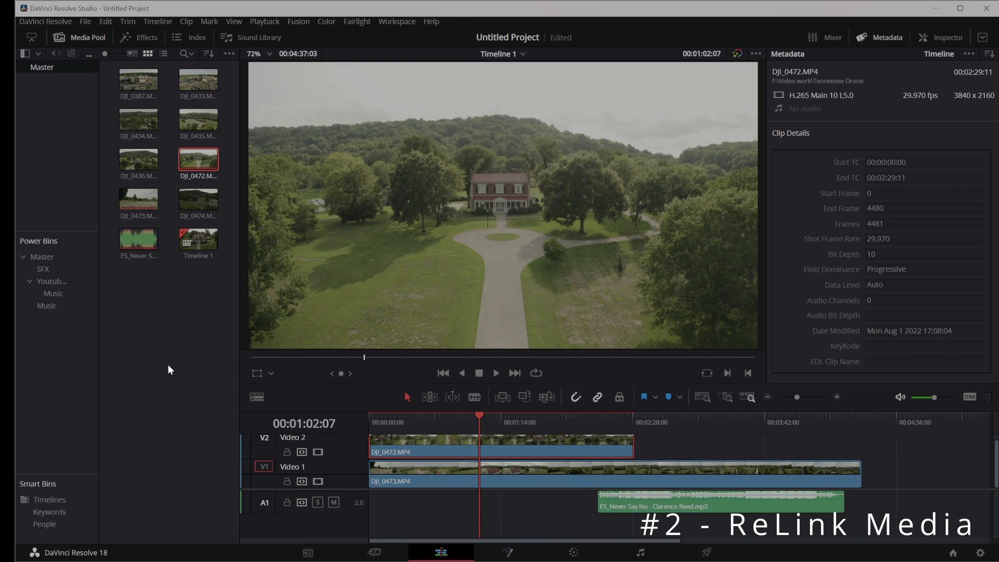
key("space")
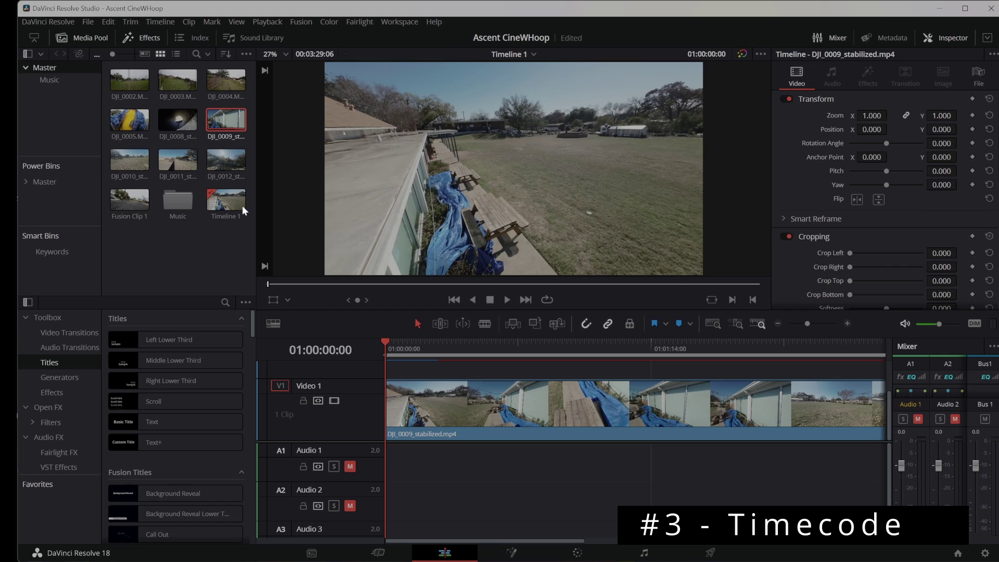
Change the Editing preference start timecode from 01:00:00:00 to 00:00:00:00 and save.
left_click(43, 21)
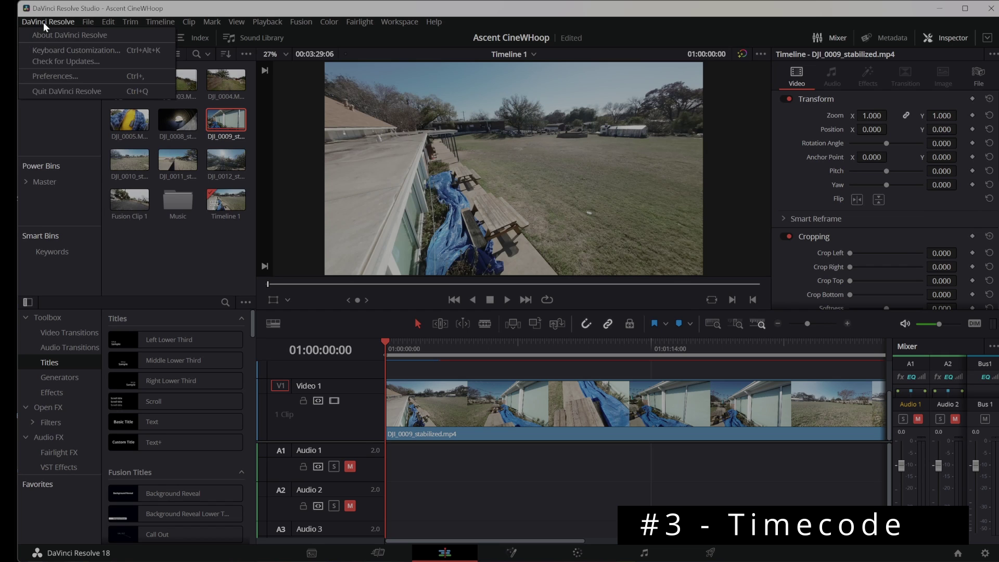
left_click(57, 76)
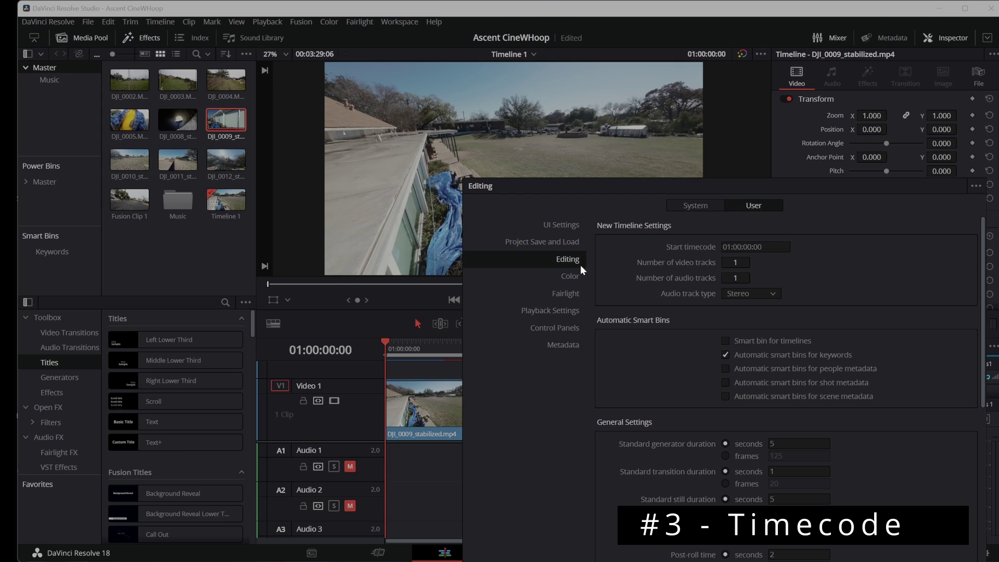
left_click(728, 247)
key("BackSpace")
type("0")
key("Return")
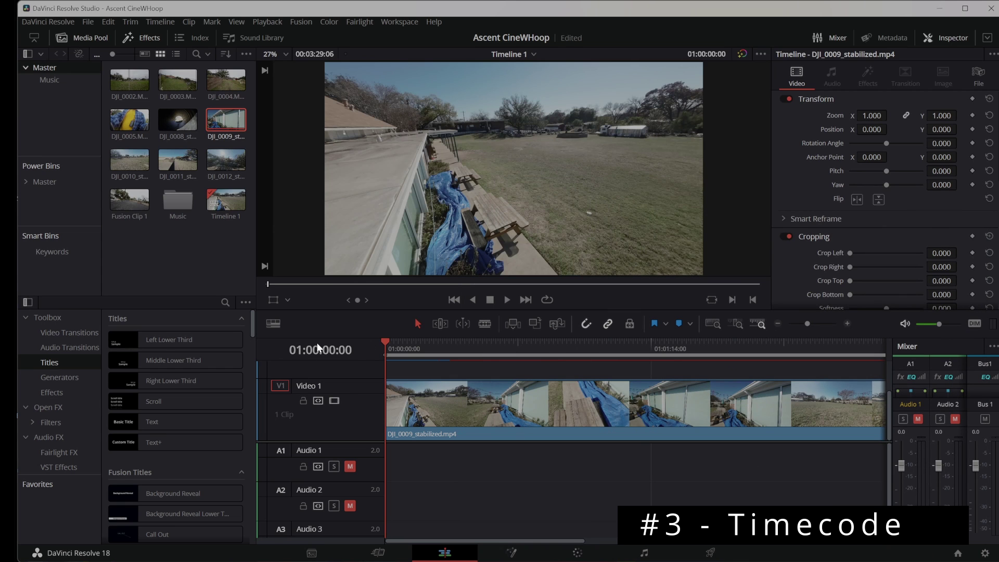
Create empty Timeline 2 at 00:00:00:00, add DJI_0011_stabilized to Video 1, and play it.
right_click(160, 239)
mouse_move(170, 247)
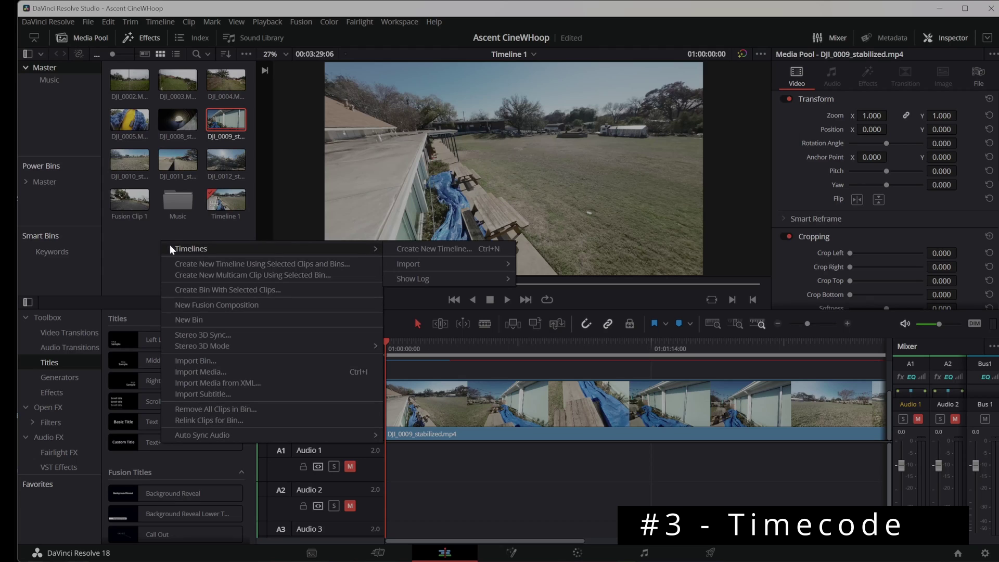
left_click(411, 248)
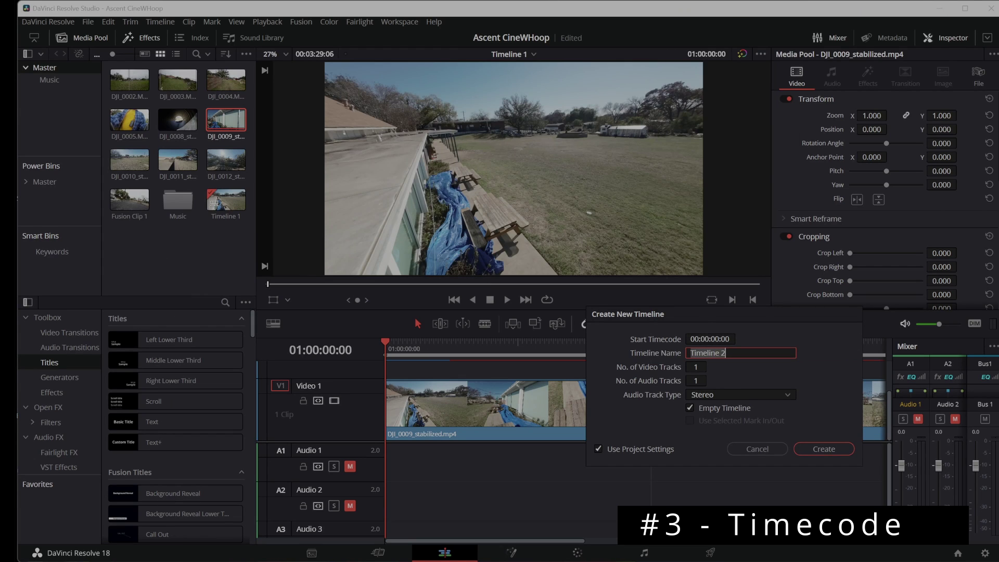
left_click(710, 339)
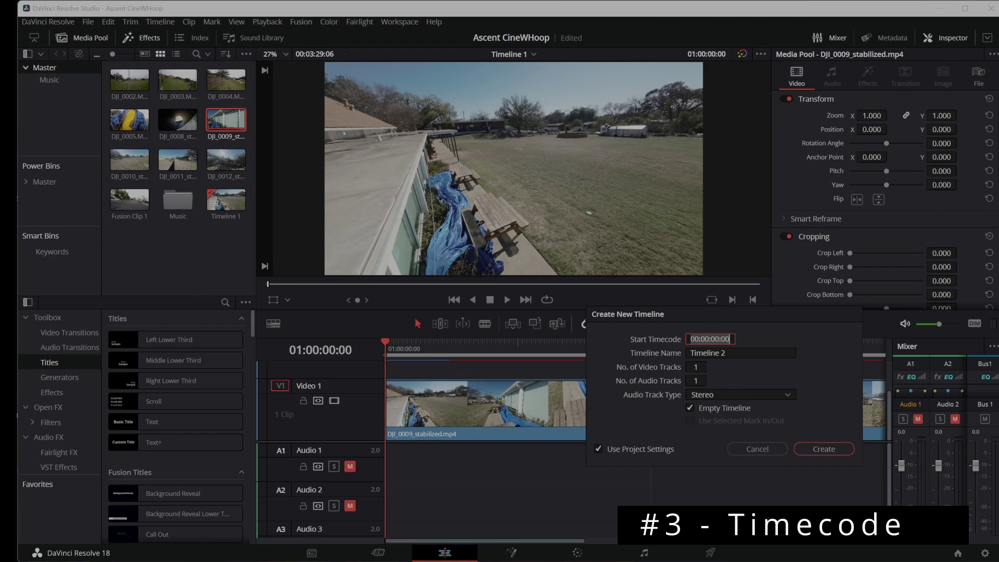
left_click(823, 447)
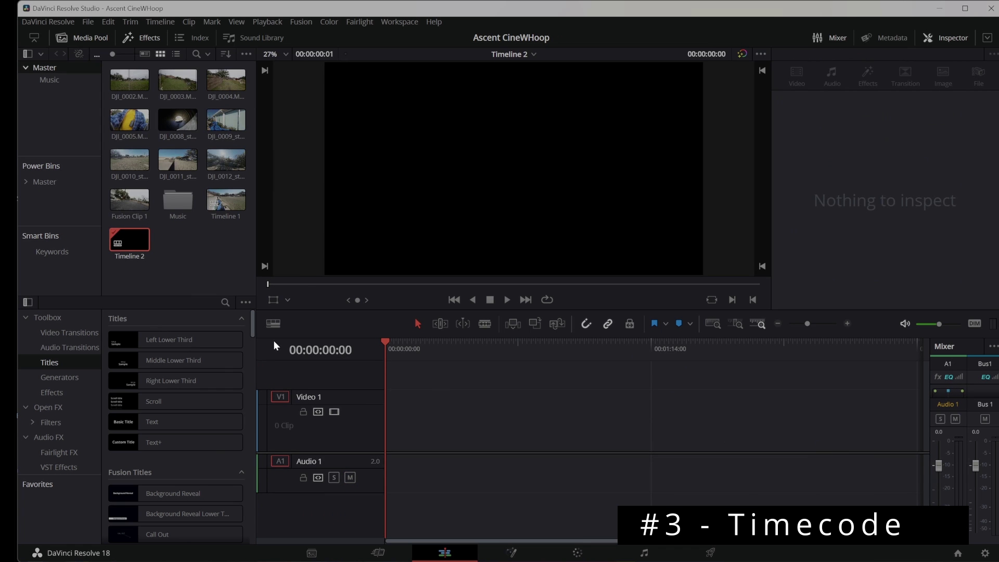
left_click_drag(178, 160, 385, 406)
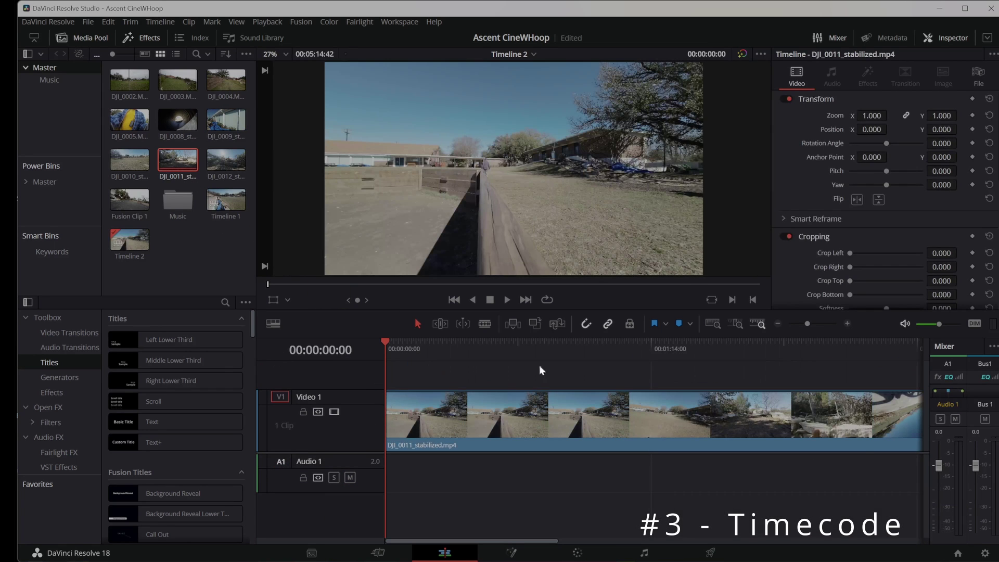
key("space")
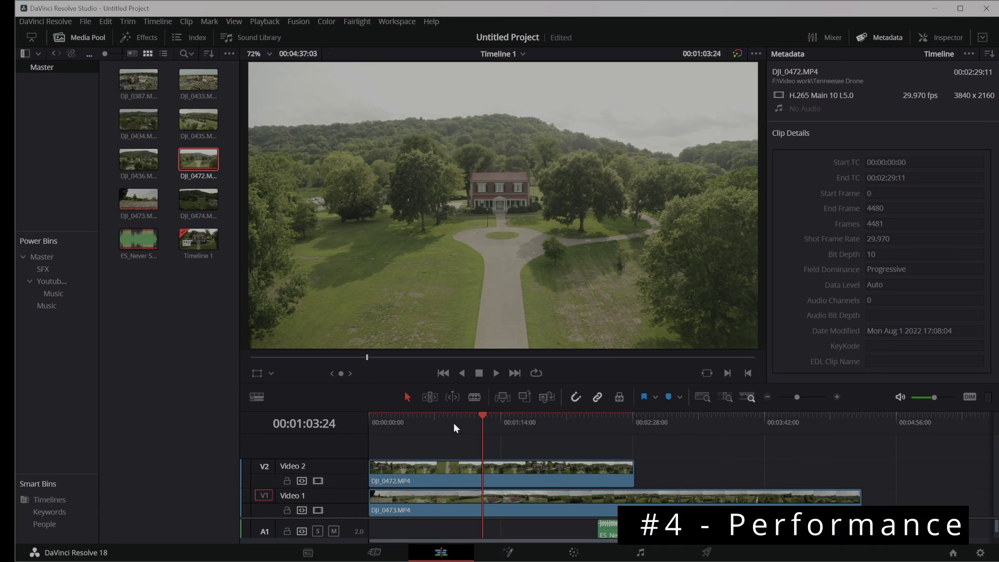
Play the timeline from the start, then jump the playhead to 01:24:00.
key("Home")
key("space")
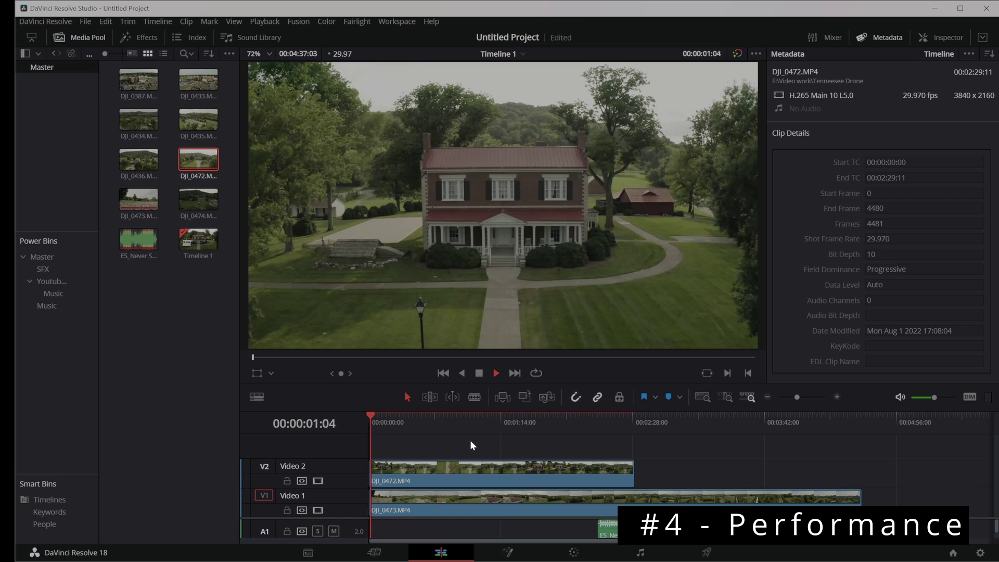
left_click(518, 417)
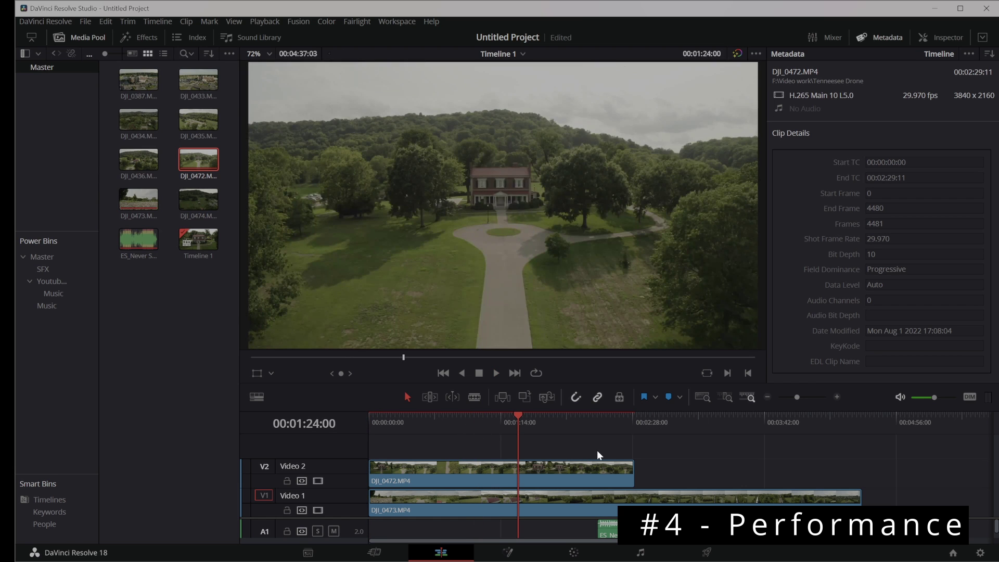
Set Playback > Render Cache to Smart and confirm the change.
left_click(251, 21)
mouse_move(305, 76)
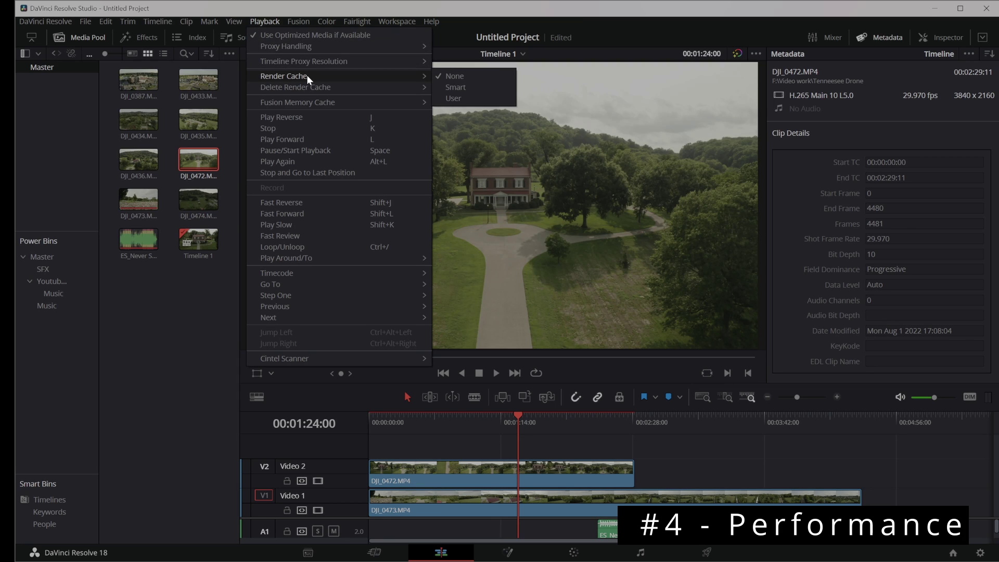
left_click(442, 89)
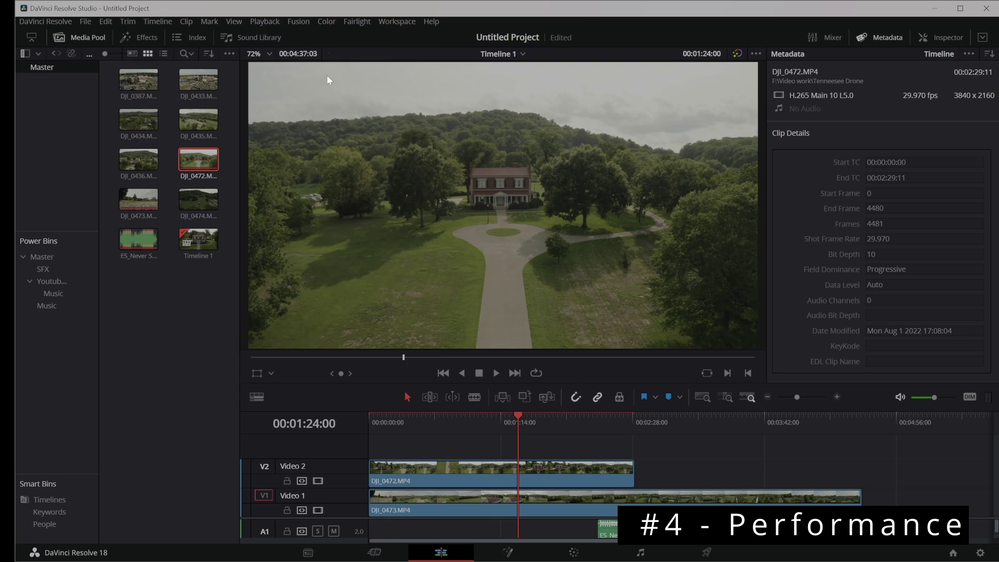
left_click(258, 21)
mouse_move(304, 76)
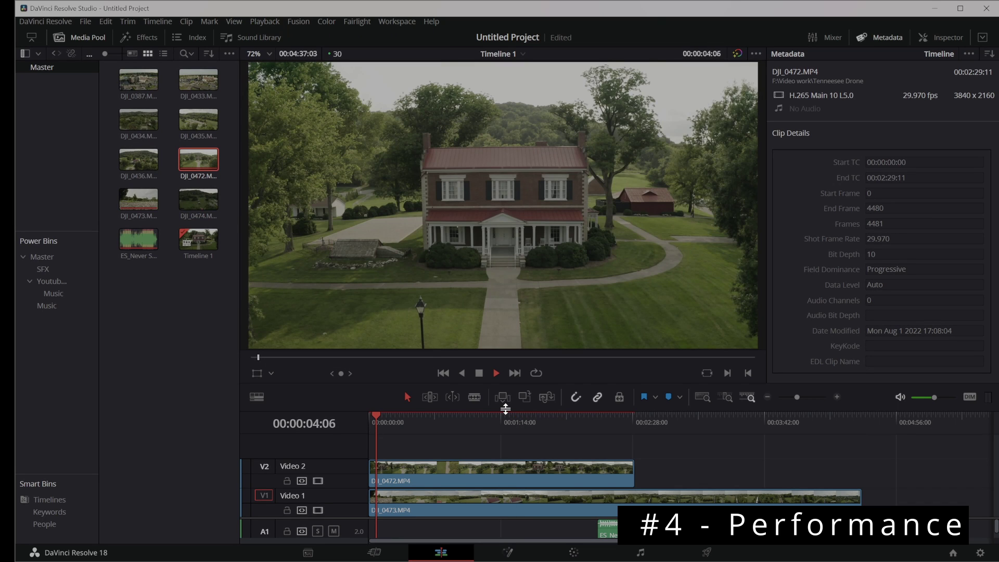
left_click(266, 21)
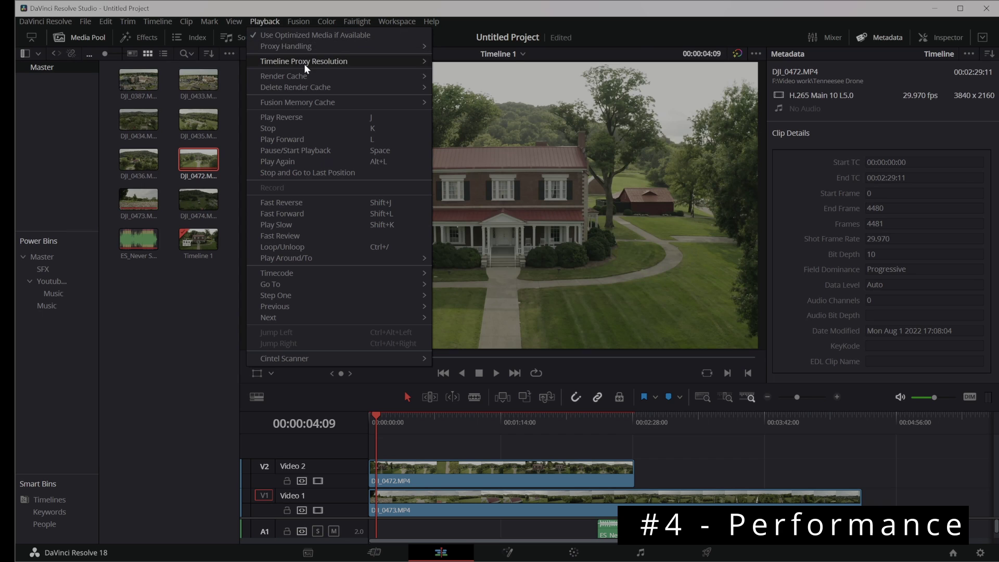
mouse_move(304, 63)
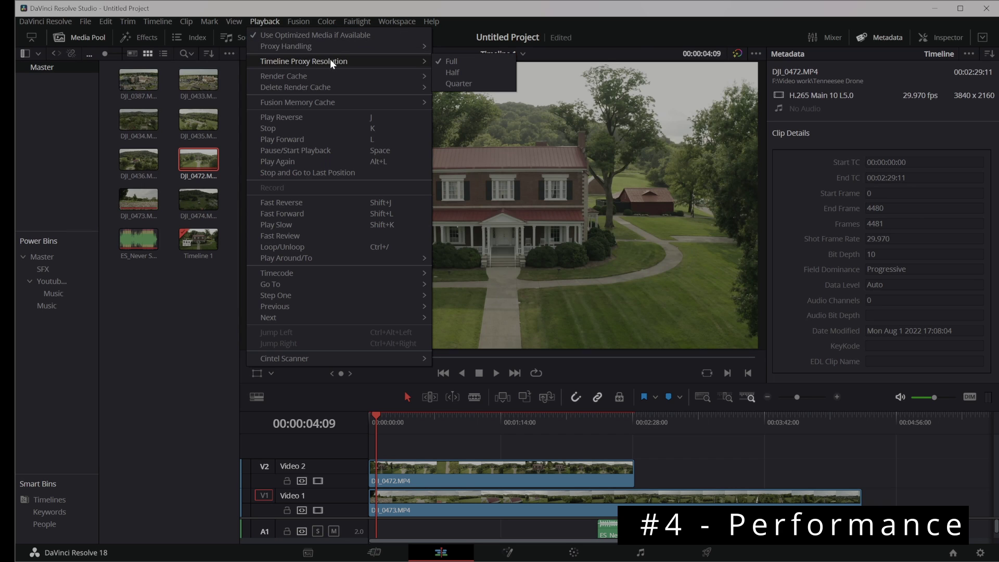
left_click(470, 84)
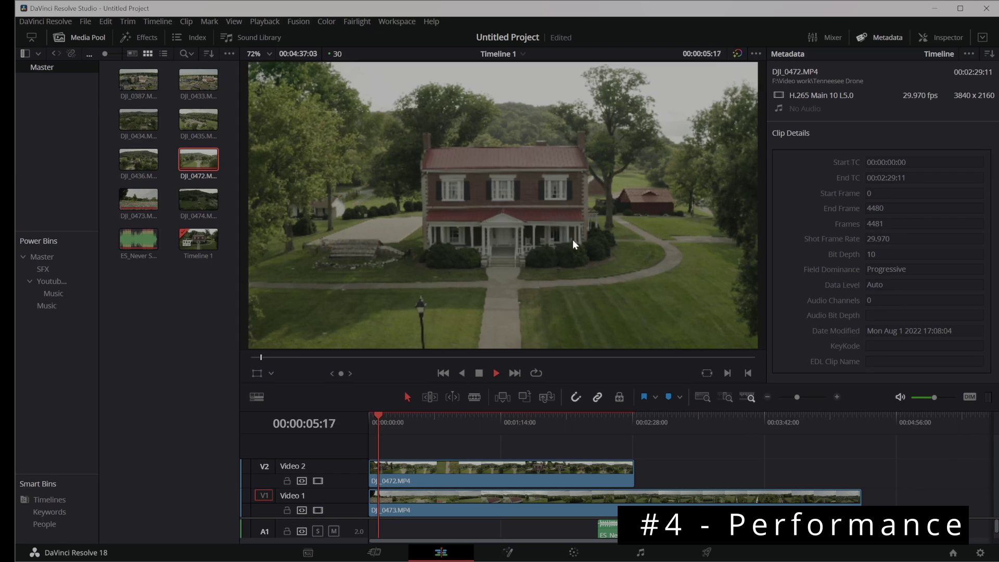
key("space")
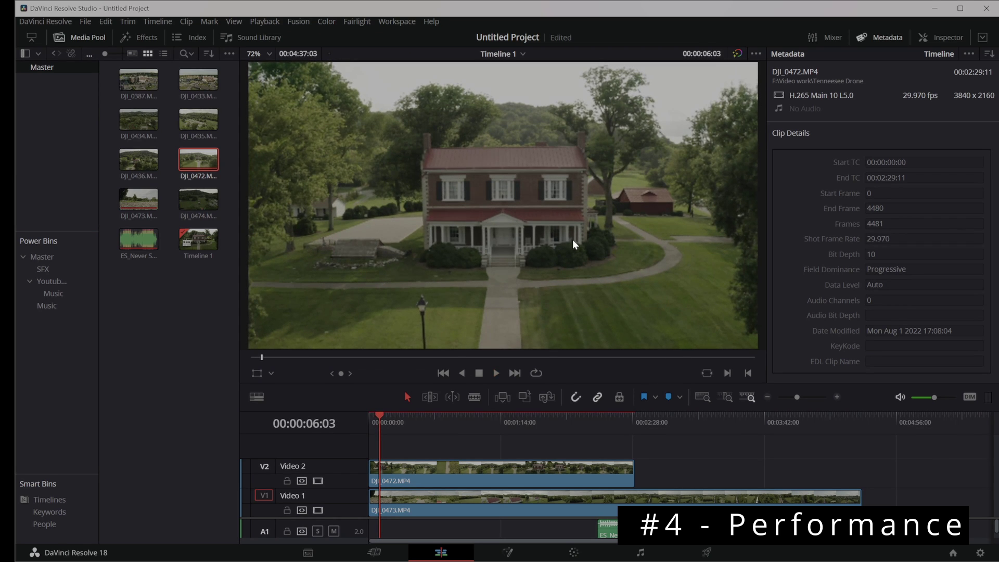
left_click(264, 21)
mouse_move(303, 59)
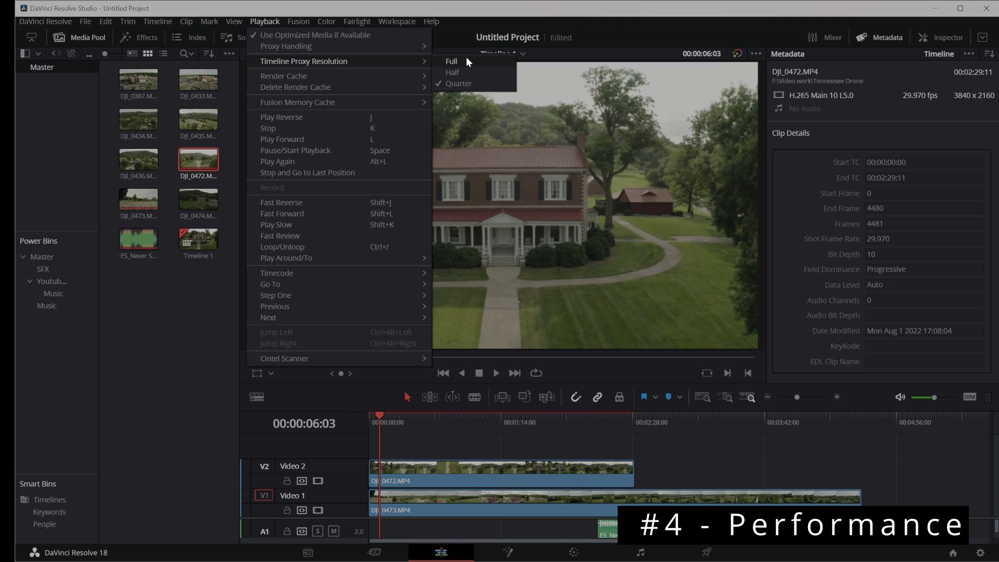
left_click(466, 61)
key("space")
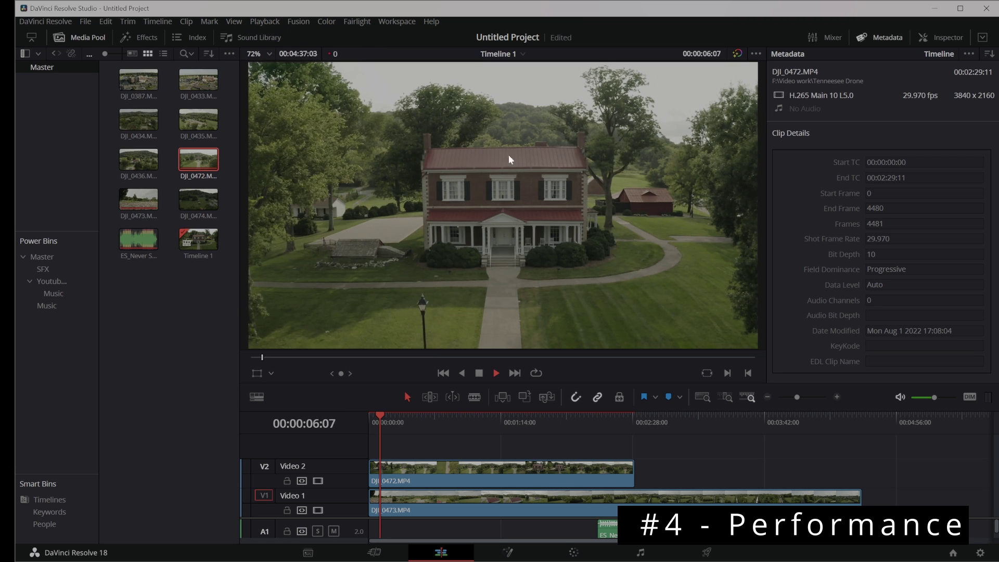
key("space")
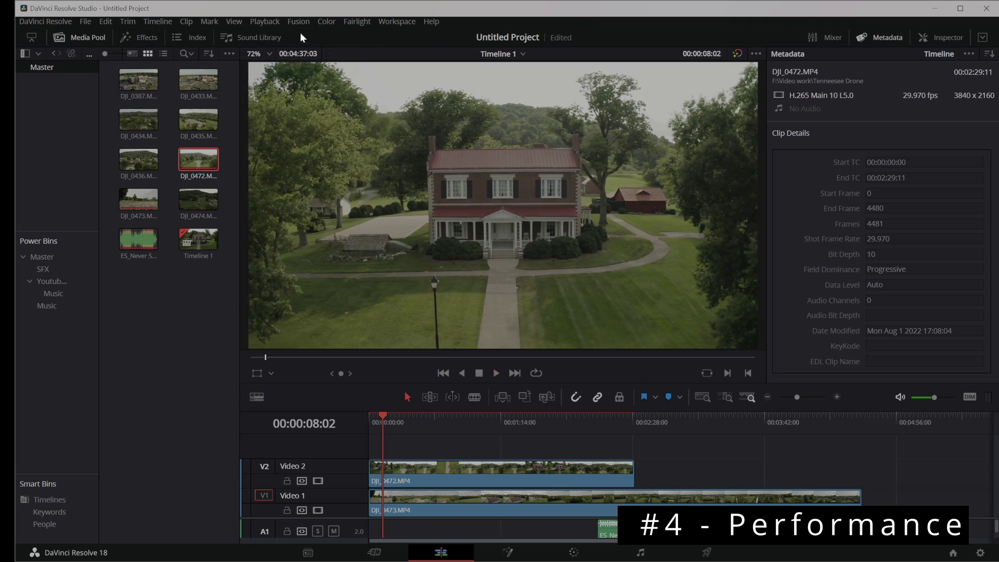
left_click(264, 21)
mouse_move(333, 61)
left_click(479, 69)
key("space")
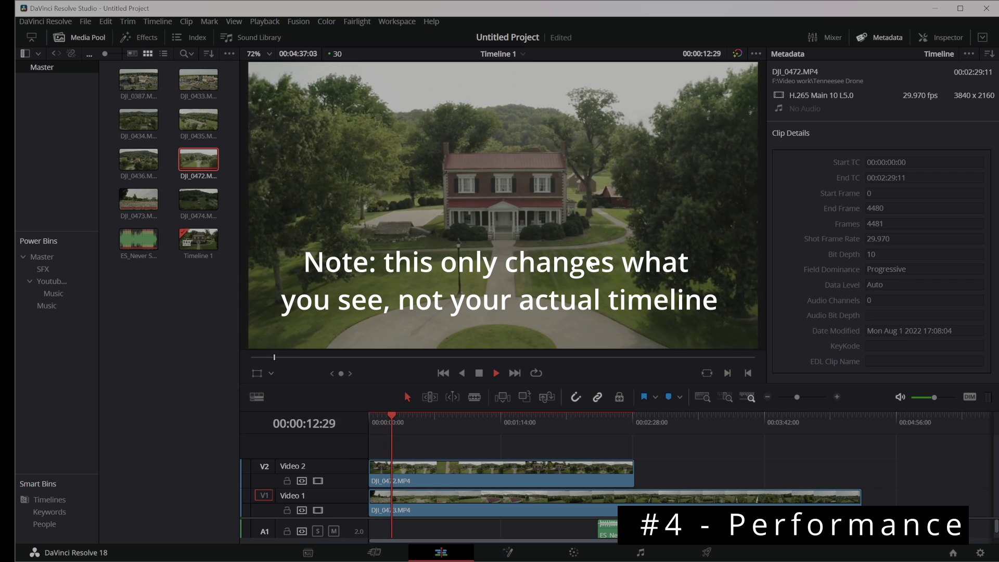
left_click(273, 21)
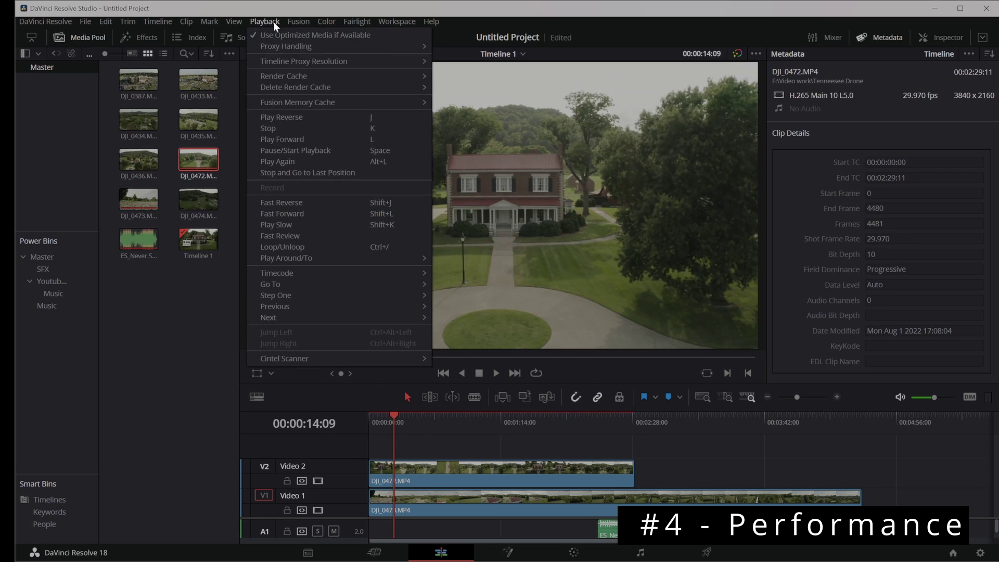
mouse_move(298, 61)
left_click(470, 62)
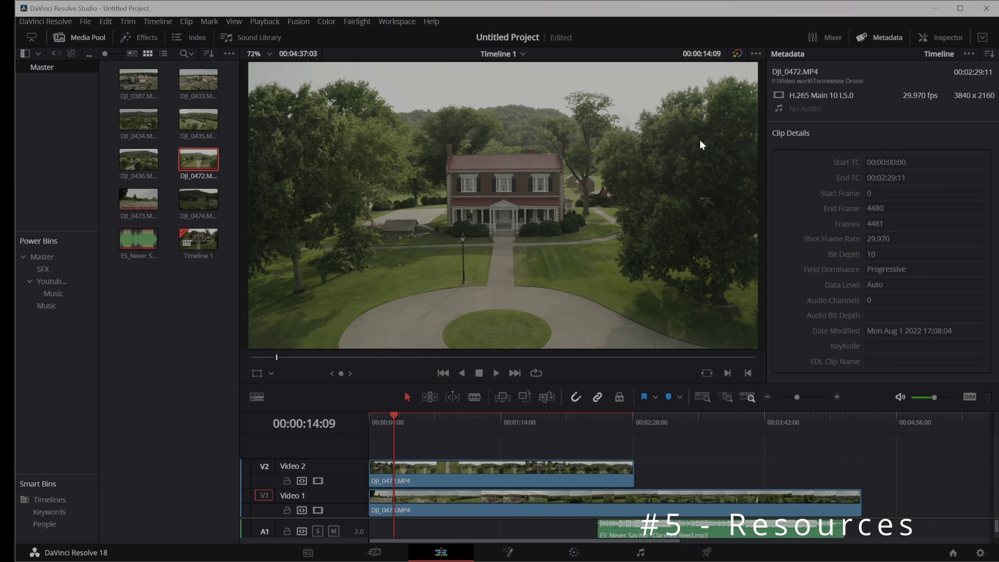
Open the DaVinci Resolve 18.1 Reference Manual PDF from the Help menu.
left_click(434, 21)
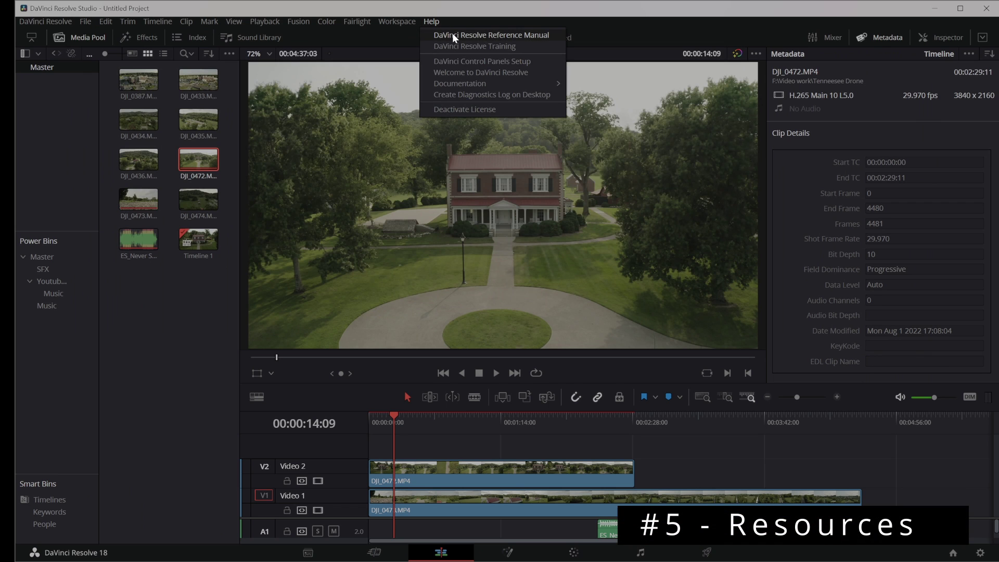
left_click(480, 32)
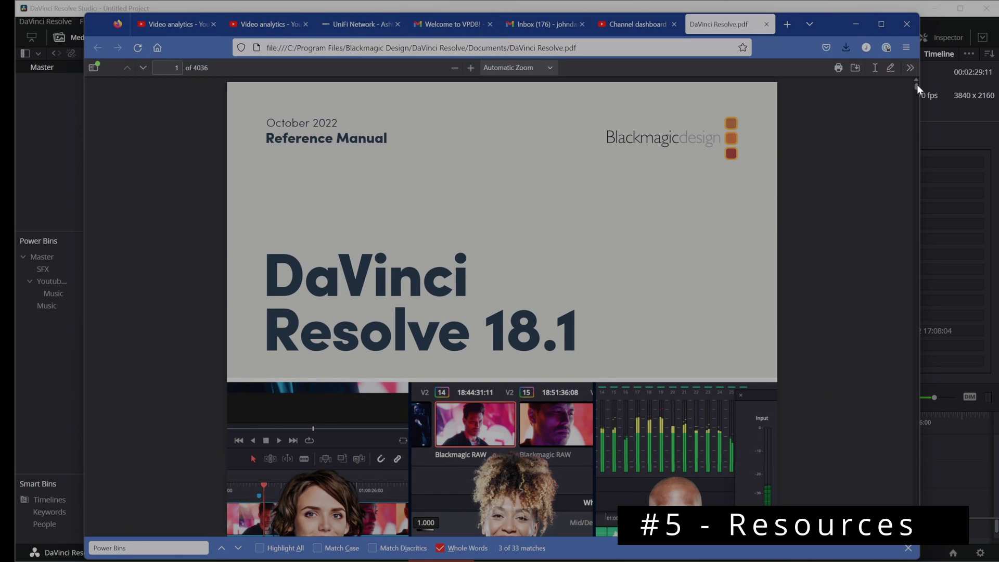
Read manual pages 180 back to 178 on optimized media and proxies, then minimize Firefox.
left_click_drag(917, 84, 917, 103)
scroll(585, 301, "up", 5)
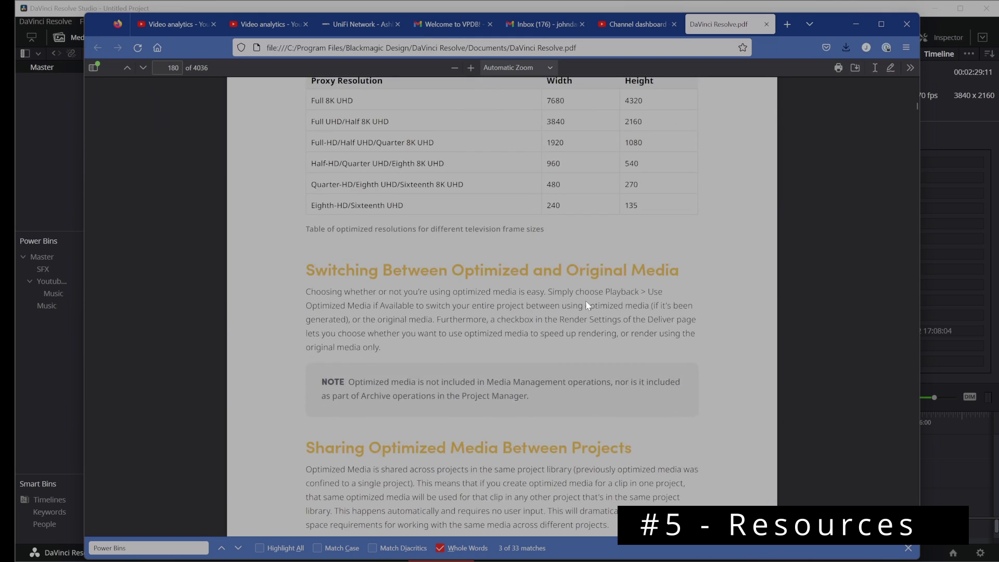
scroll(585, 305, "up", 3)
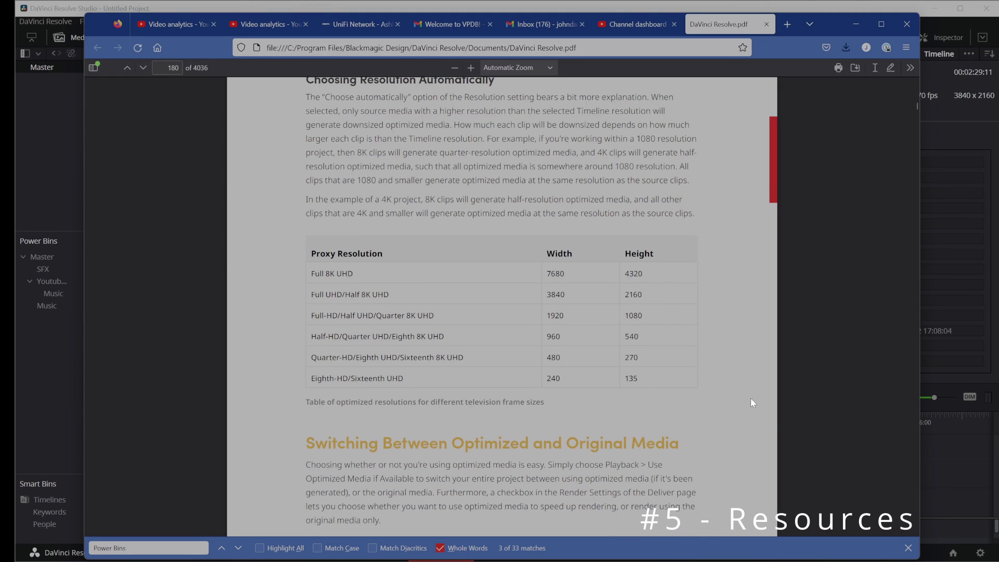
scroll(701, 390, "up", 12)
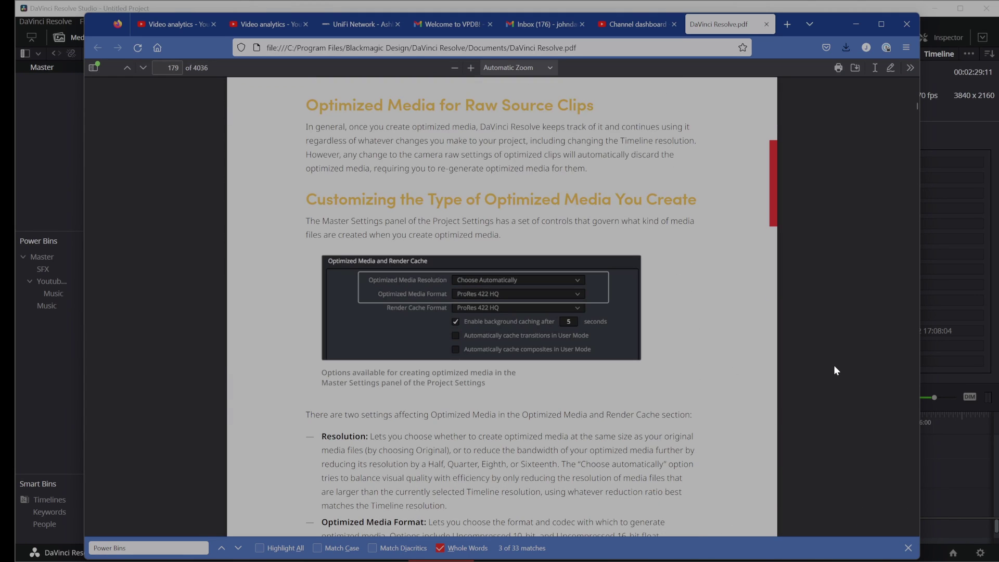
scroll(834, 364, "up", 6)
left_click(856, 24)
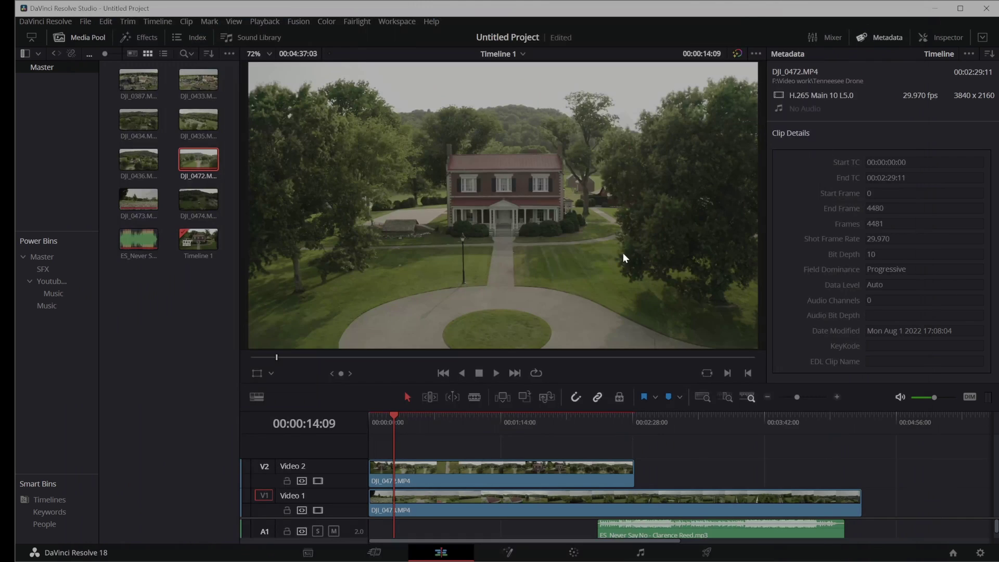